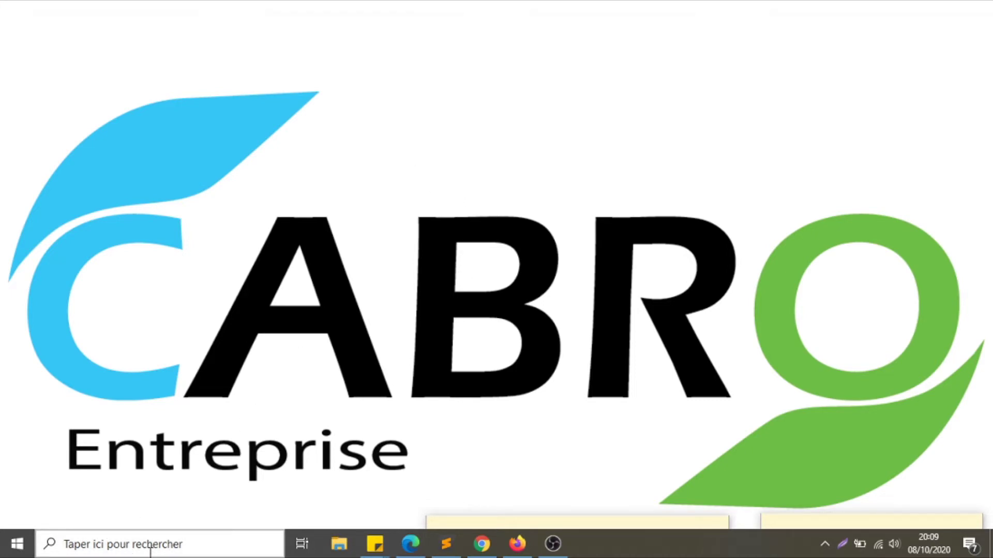
Step: Search Windows for 'exce' and launch Microsoft Excel 2010 with a blank Classeur1 workbook
{"action": "left_click", "coordinate": [150, 550]}
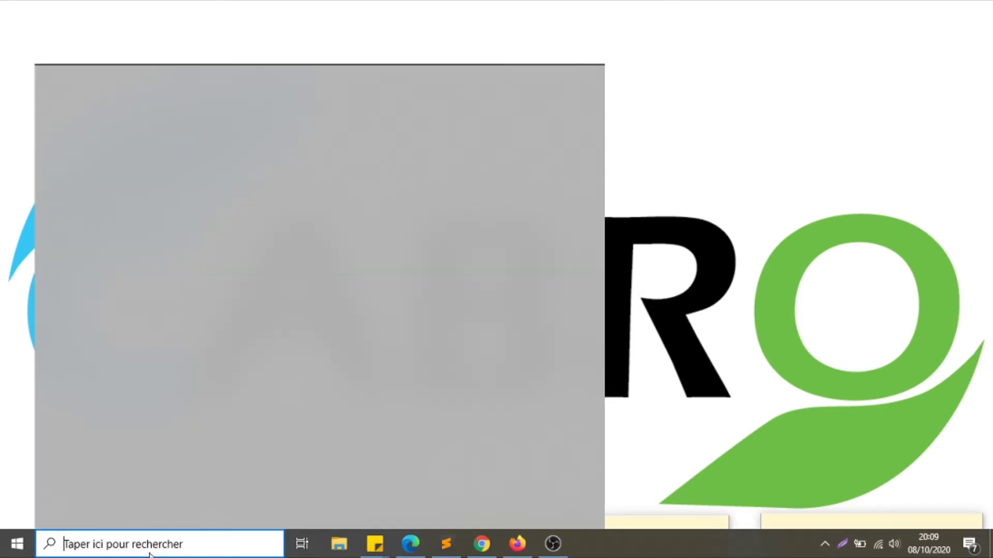
{"action": "type", "text": "exce"}
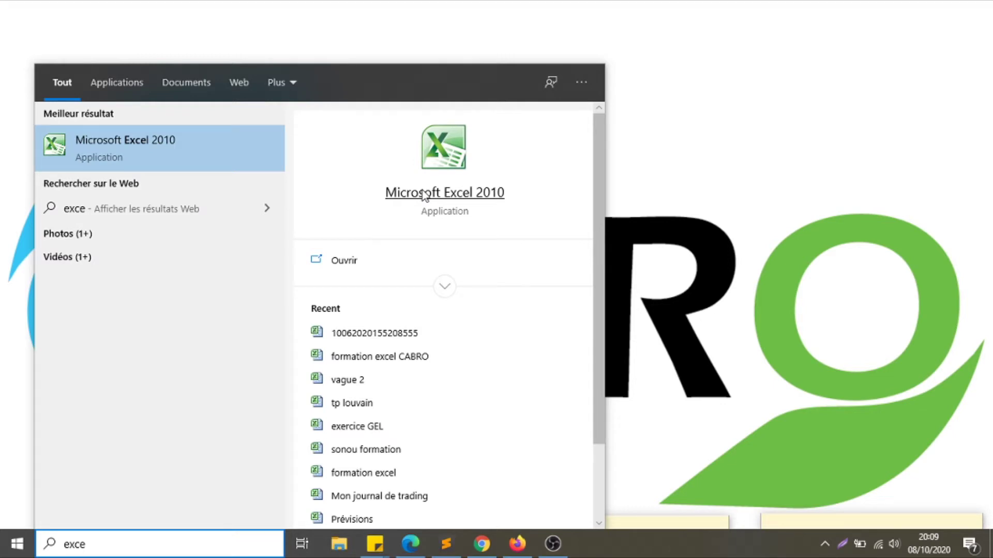
{"action": "left_click", "coordinate": [424, 195]}
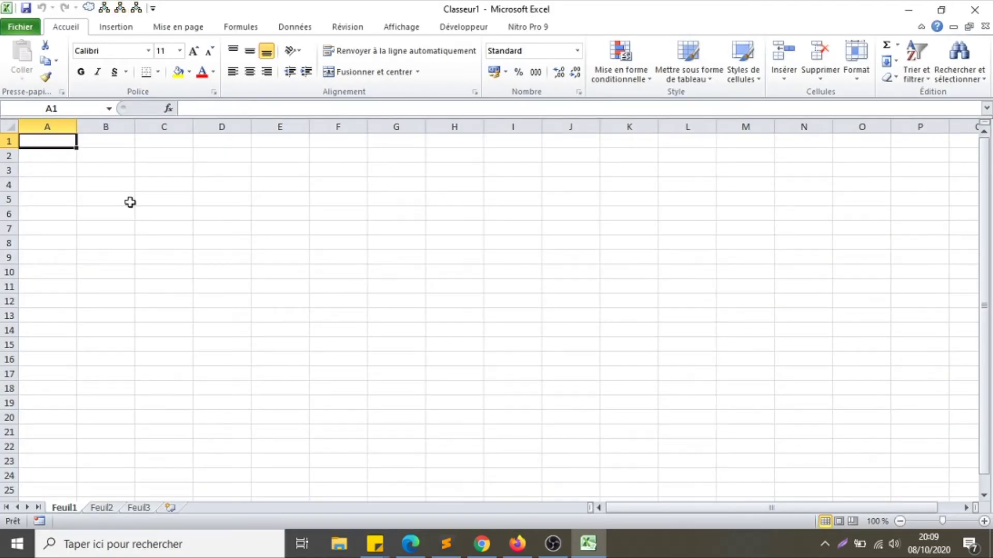
Step: Move to cell E3, check the Quick Access Toolbar customize menu, and collapse the ribbon to tab names
{"action": "key", "text": "Right"}
{"action": "key", "text": "Right"}
{"action": "key", "text": "Right"}
{"action": "key", "text": "Down"}
{"action": "key", "text": "Down"}
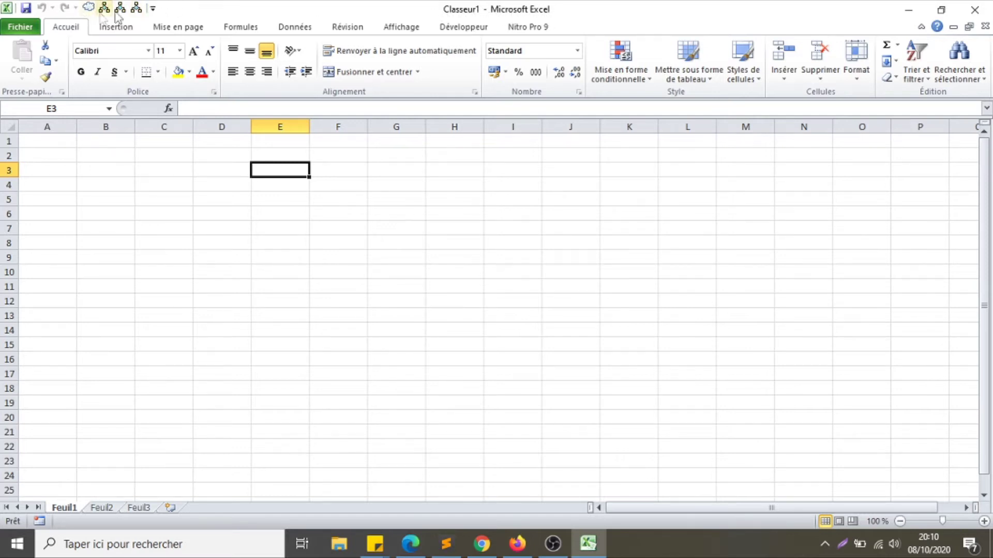
{"action": "left_click", "coordinate": [153, 8]}
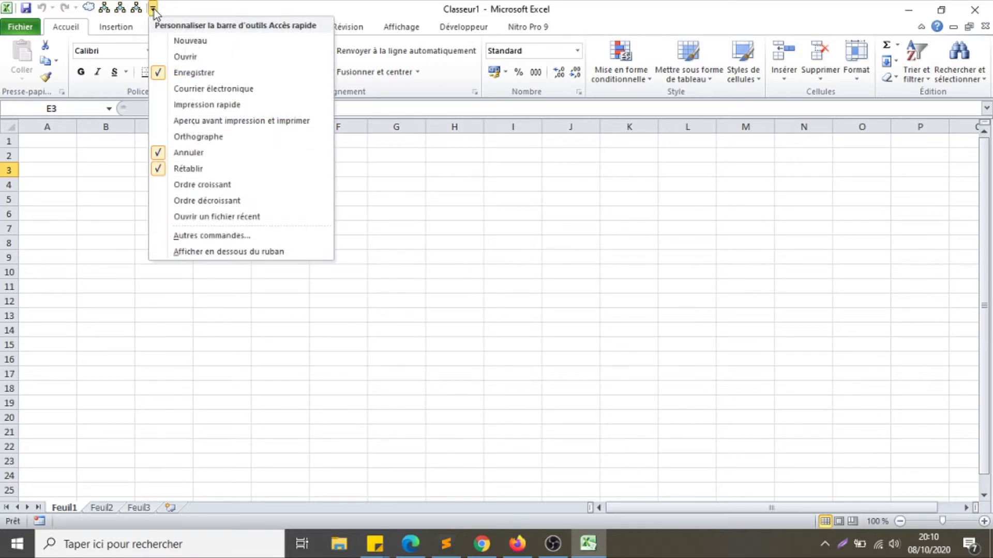
{"action": "left_click", "coordinate": [153, 8]}
{"action": "left_click", "coordinate": [154, 8]}
{"action": "left_click", "coordinate": [153, 9]}
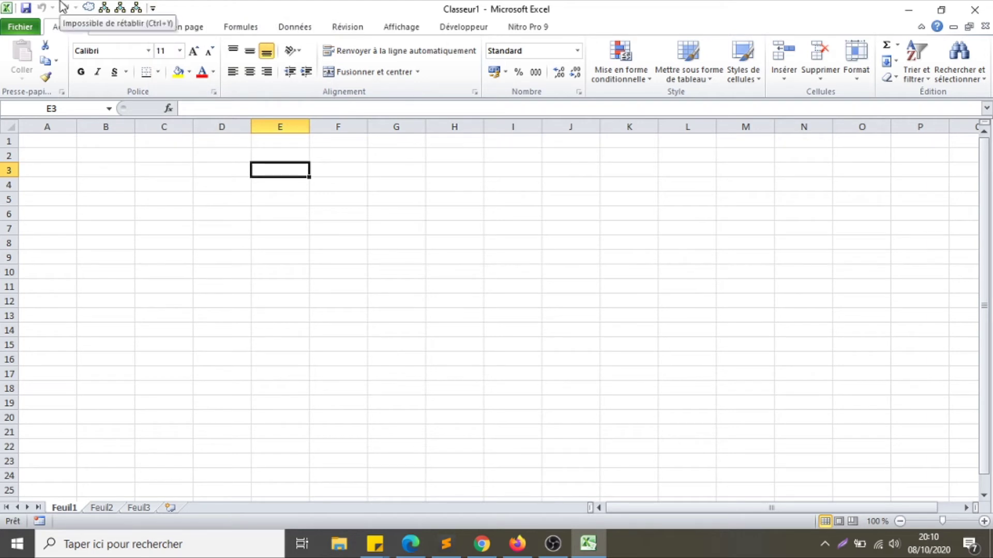
{"action": "double_click", "coordinate": [65, 31]}
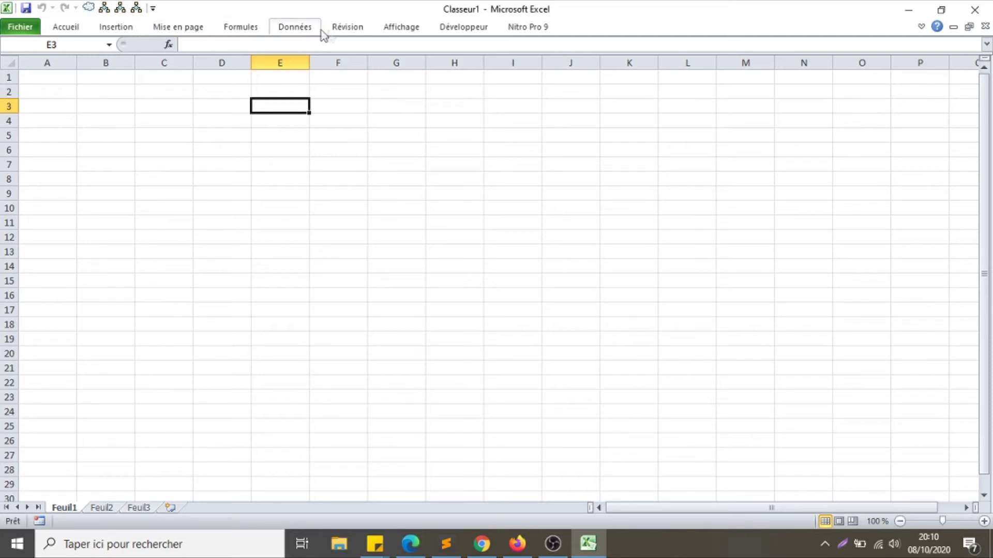
Step: Preview the Accueil and Insertion ribbon commands, then pin the ribbon open on Accueil
{"action": "left_click", "coordinate": [78, 29]}
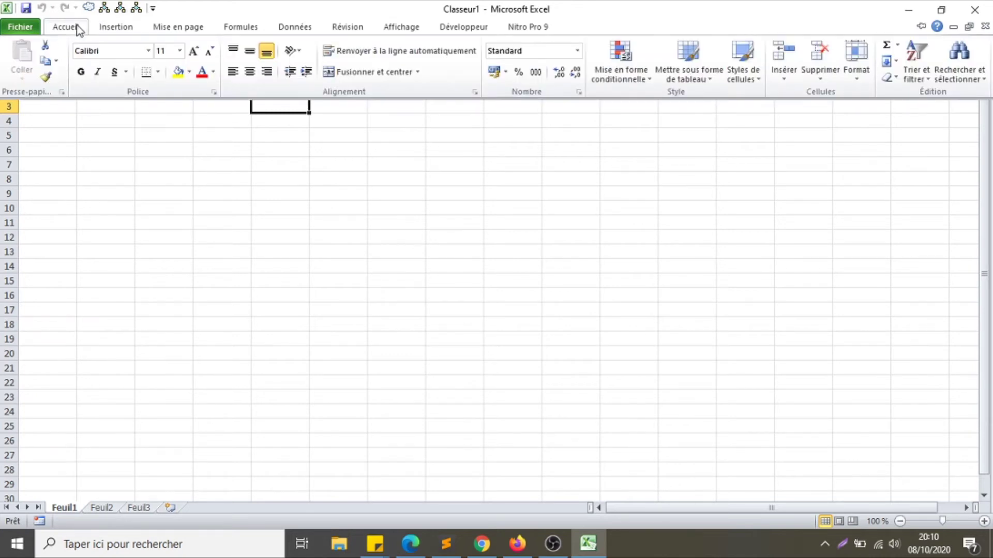
{"action": "left_click", "coordinate": [64, 29]}
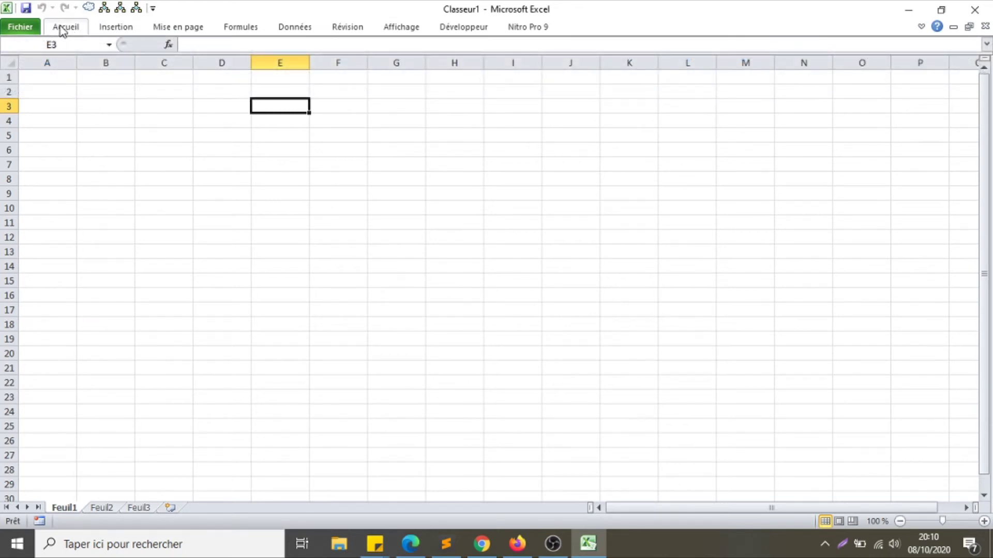
{"action": "left_click", "coordinate": [62, 31]}
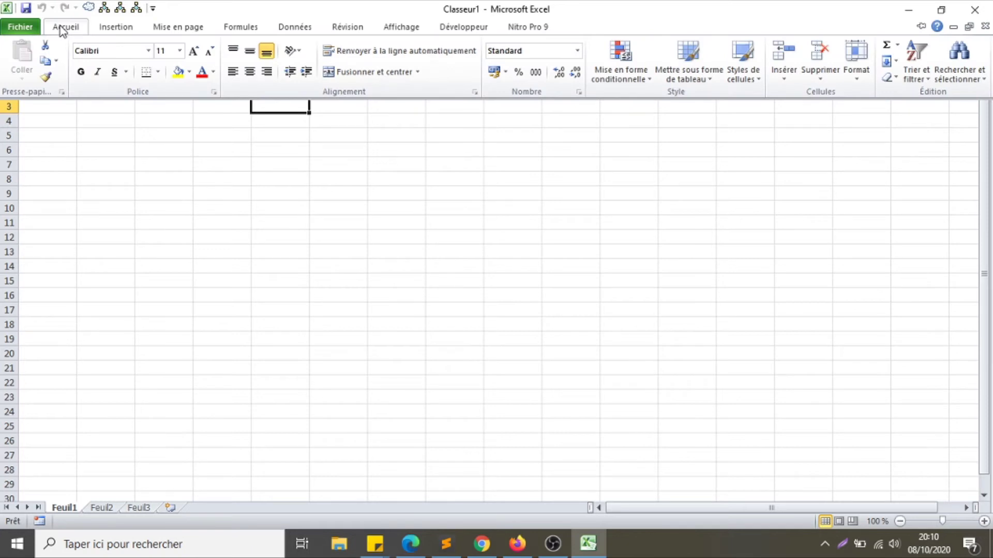
{"action": "left_click", "coordinate": [62, 32]}
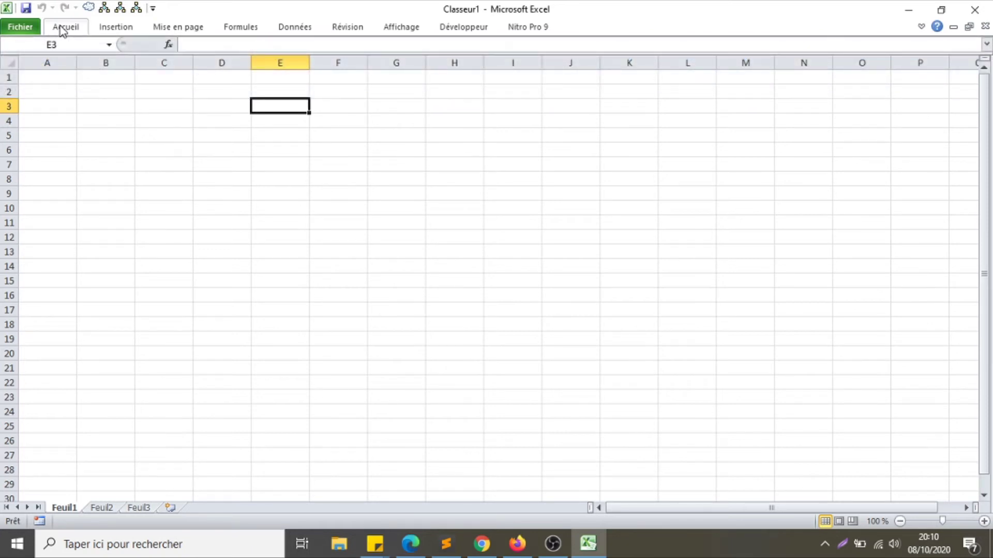
{"action": "left_click", "coordinate": [62, 31]}
{"action": "left_click", "coordinate": [100, 31]}
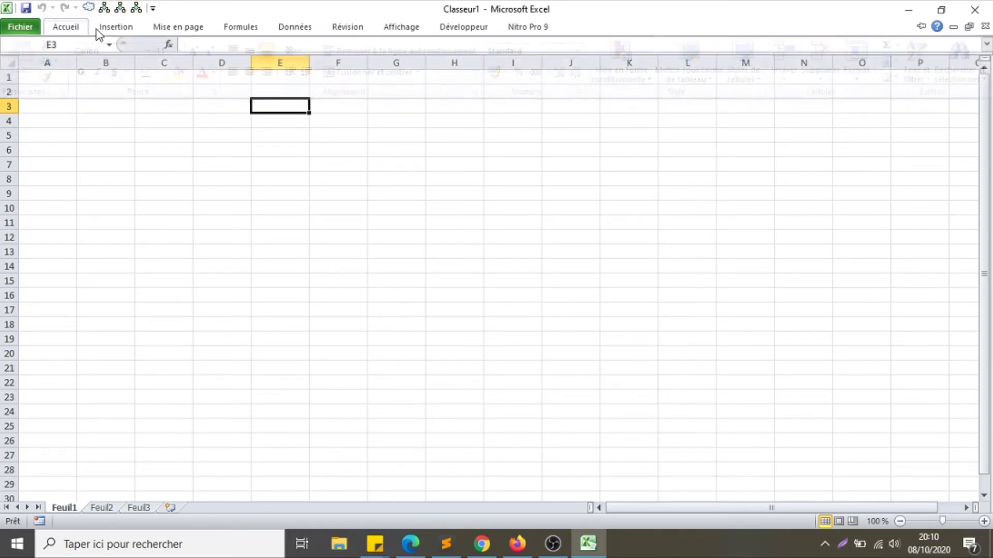
{"action": "left_click", "coordinate": [110, 31]}
{"action": "left_click", "coordinate": [111, 32]}
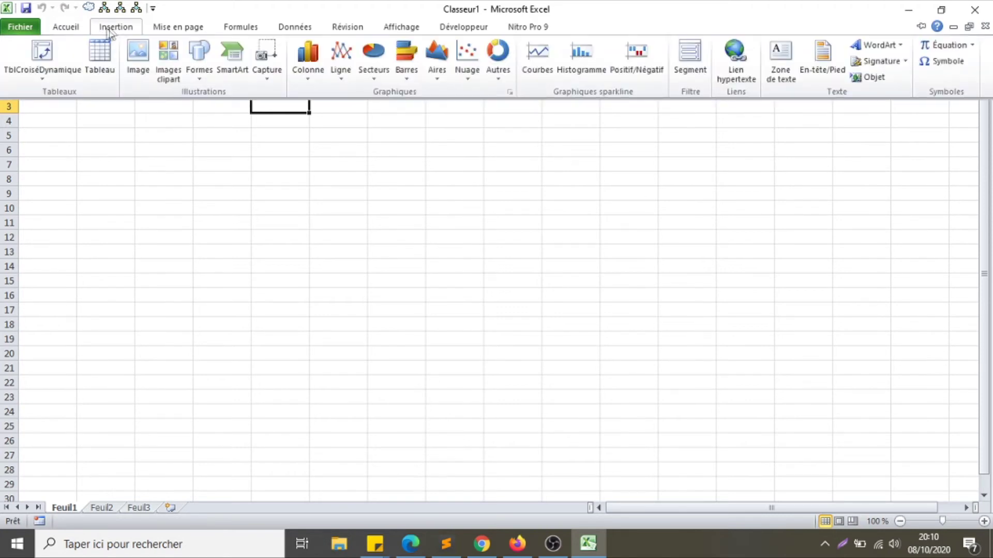
{"action": "left_click", "coordinate": [64, 35]}
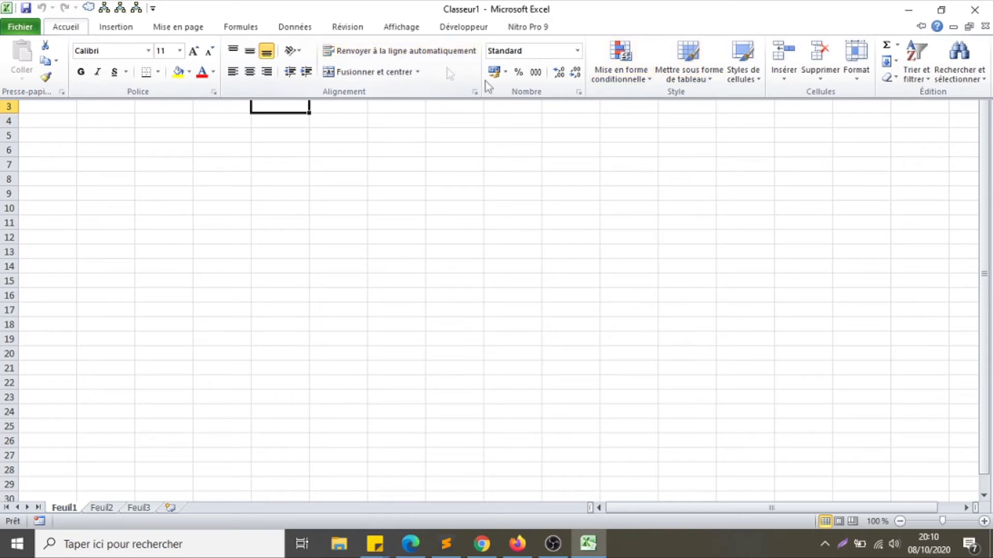
{"action": "double_click", "coordinate": [69, 26]}
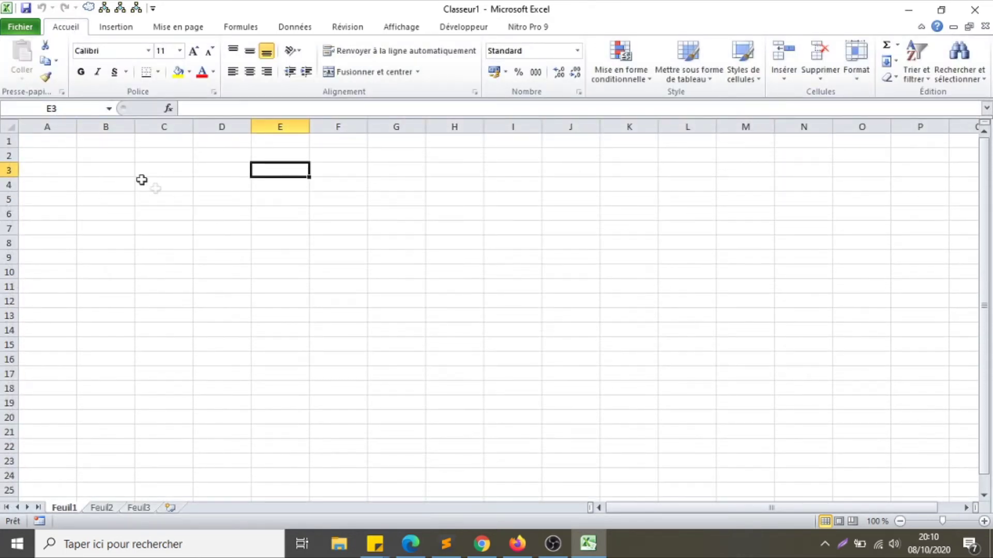
{"action": "left_click", "coordinate": [317, 287]}
{"action": "left_click", "coordinate": [532, 253]}
{"action": "left_click", "coordinate": [421, 224]}
{"action": "left_click", "coordinate": [325, 203]}
{"action": "left_click", "coordinate": [229, 200]}
{"action": "left_click", "coordinate": [229, 241]}
{"action": "left_click", "coordinate": [343, 243]}
{"action": "left_click", "coordinate": [490, 274]}
{"action": "left_click", "coordinate": [630, 267]}
{"action": "left_click", "coordinate": [598, 231]}
{"action": "left_click", "coordinate": [449, 197]}
{"action": "left_click", "coordinate": [322, 184]}
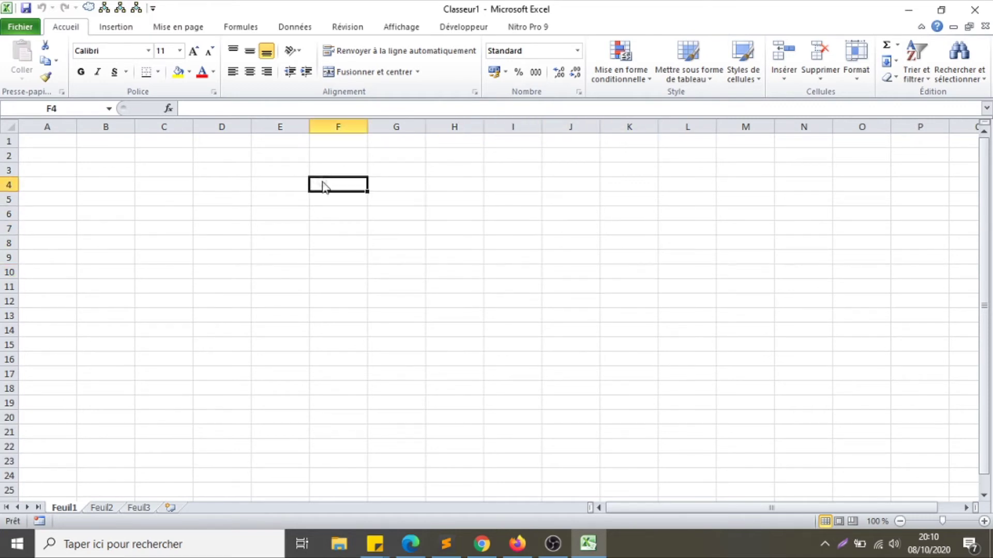
{"action": "left_click", "coordinate": [63, 108]}
{"action": "left_click", "coordinate": [62, 108]}
{"action": "left_click", "coordinate": [75, 172]}
{"action": "left_click", "coordinate": [67, 108]}
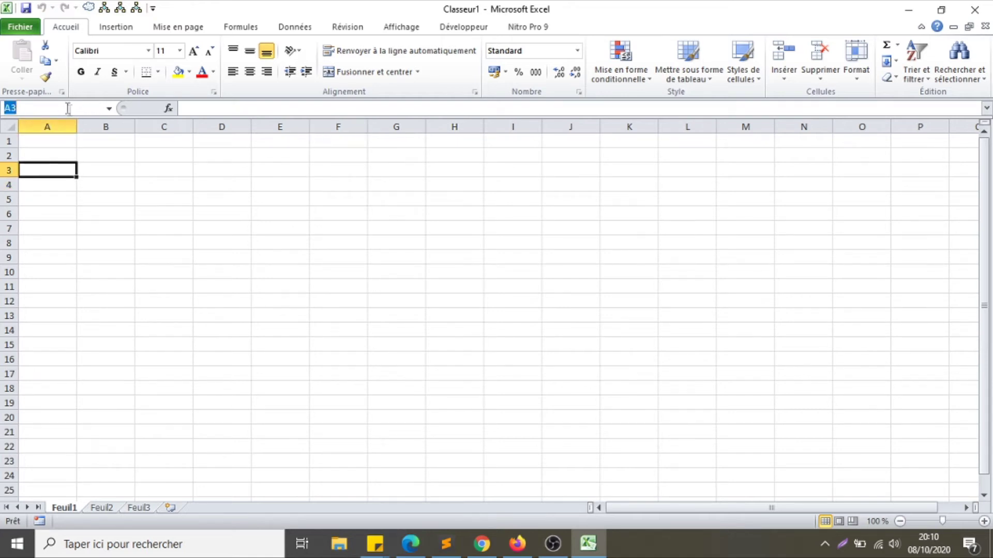
{"action": "left_click", "coordinate": [161, 187]}
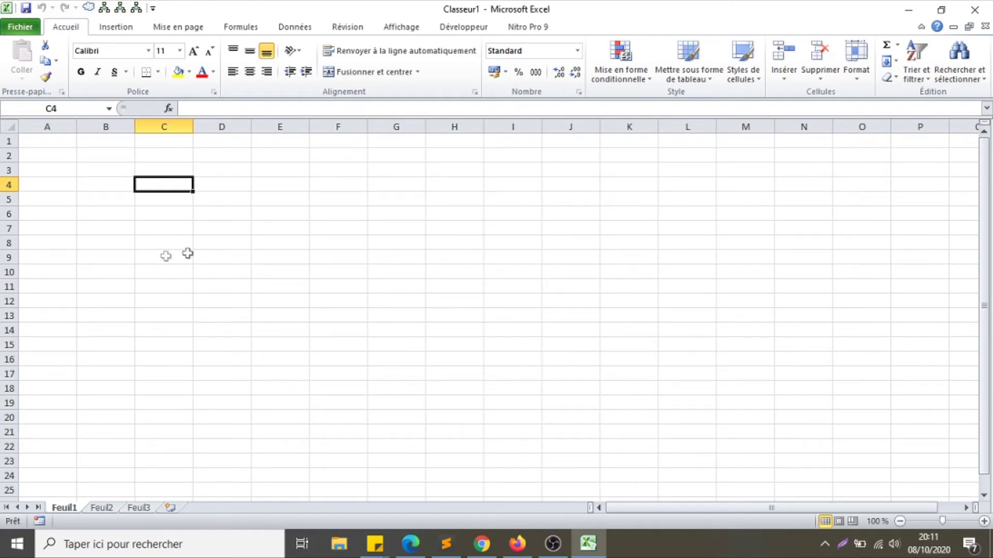
{"action": "left_click", "coordinate": [255, 241]}
{"action": "left_click", "coordinate": [206, 202]}
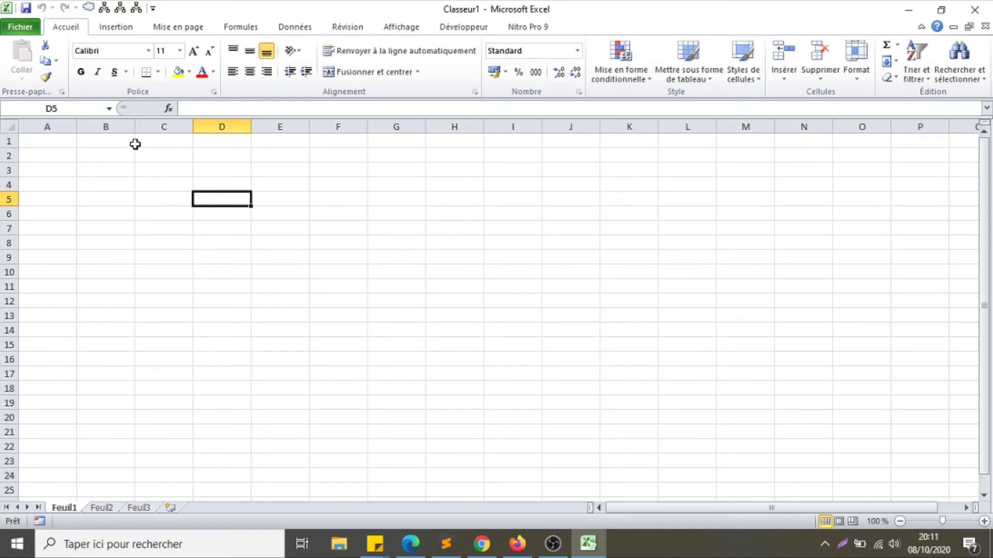
{"action": "left_click", "coordinate": [273, 110]}
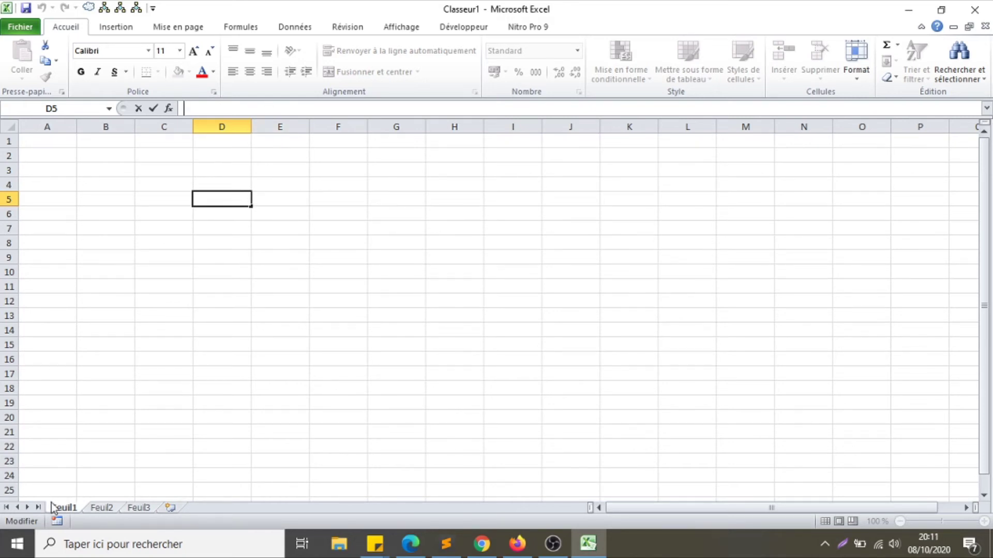
Step: Browse the empty Feuil3, Feuil1 and Feuil2 sheets, ending on Feuil3
{"action": "left_click", "coordinate": [138, 508]}
{"action": "left_click", "coordinate": [76, 508]}
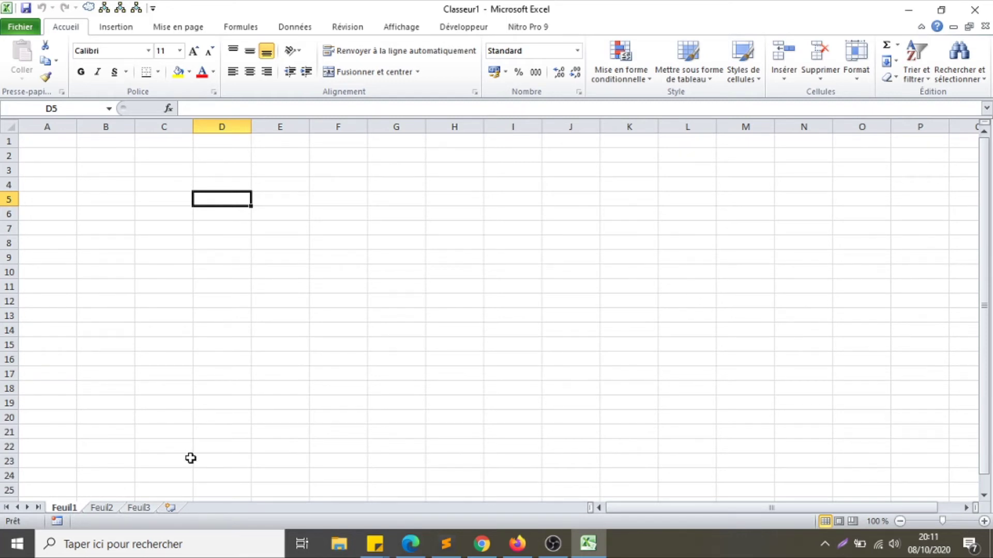
{"action": "left_click", "coordinate": [106, 509]}
{"action": "left_click", "coordinate": [137, 508]}
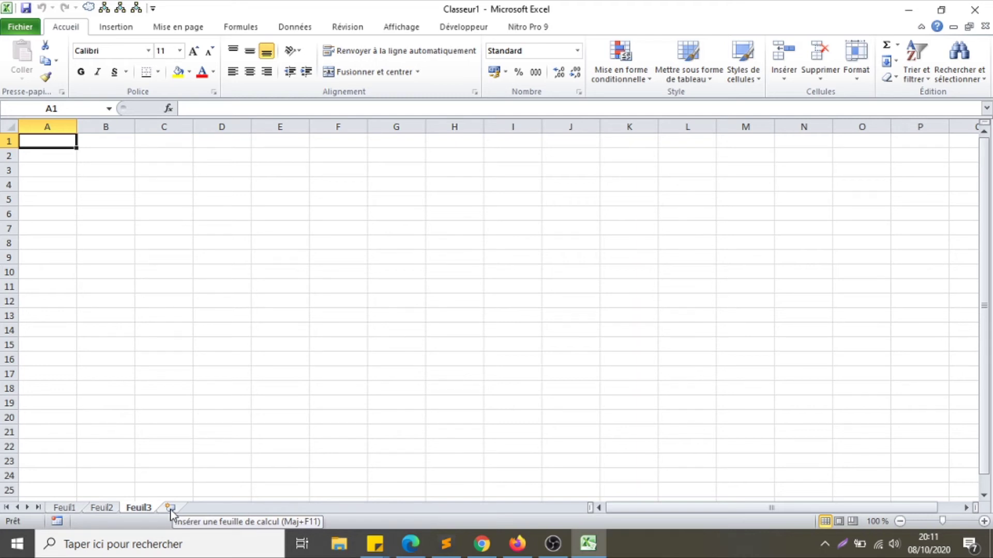
Step: Add sheets Feuil4 and Feuil5, then browse the tabs from Feuil1 through Feuil5
{"action": "left_click", "coordinate": [171, 508]}
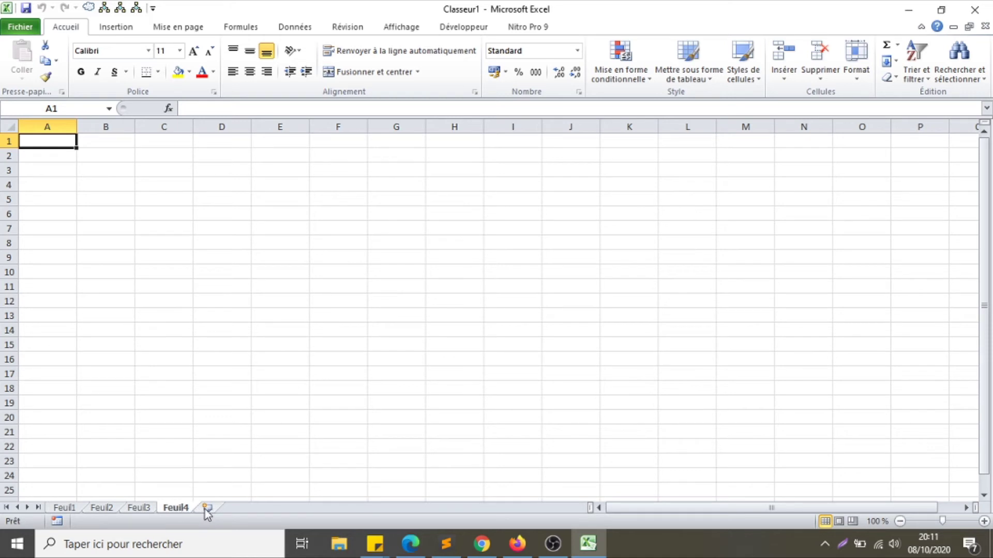
{"action": "left_click", "coordinate": [206, 508]}
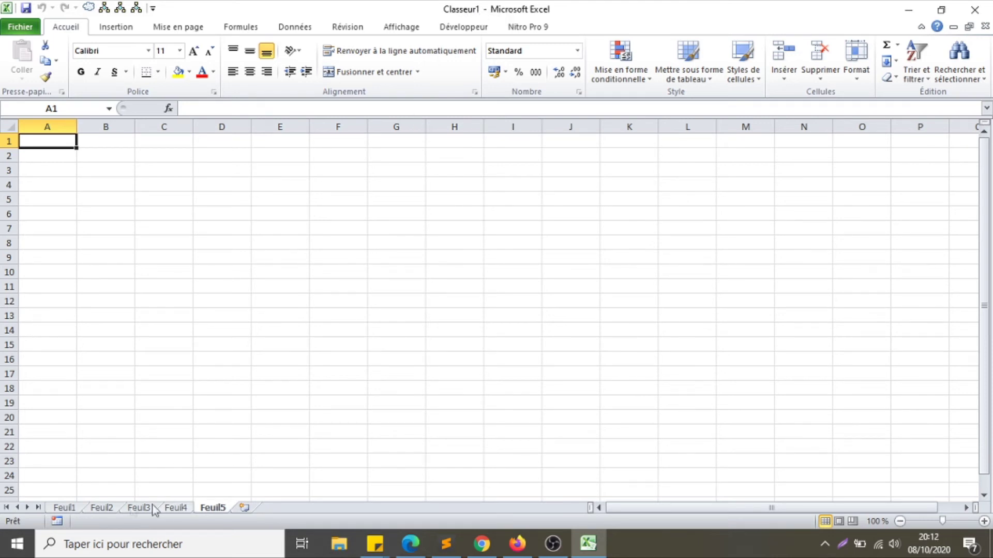
{"action": "left_click", "coordinate": [72, 508]}
{"action": "left_click", "coordinate": [101, 508]}
{"action": "left_click", "coordinate": [139, 509]}
{"action": "left_click", "coordinate": [174, 510]}
{"action": "left_click", "coordinate": [213, 509]}
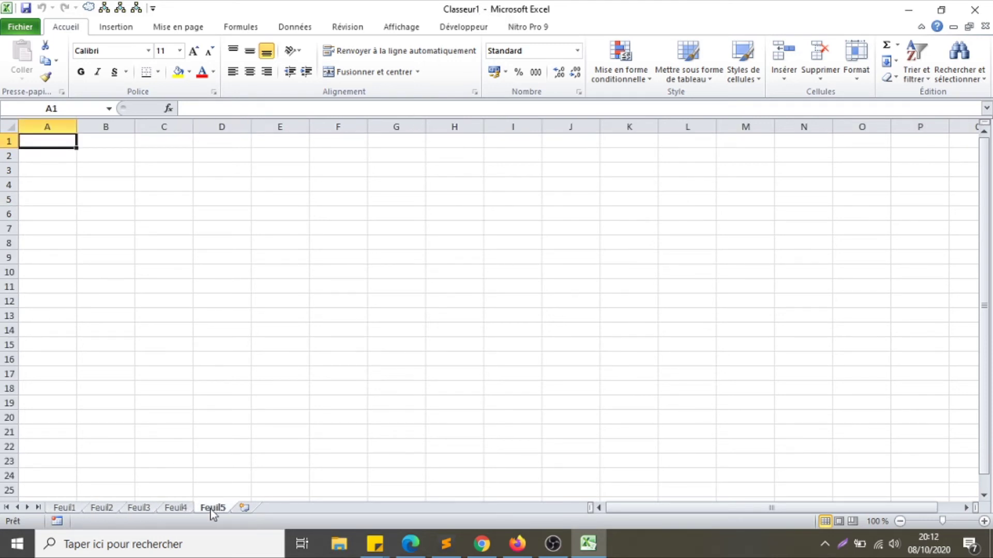
Step: Add four more empty sheets, Feuil6, Feuil7, Feuil8 and Feuil9
{"action": "left_click", "coordinate": [244, 508]}
{"action": "left_click", "coordinate": [281, 508]}
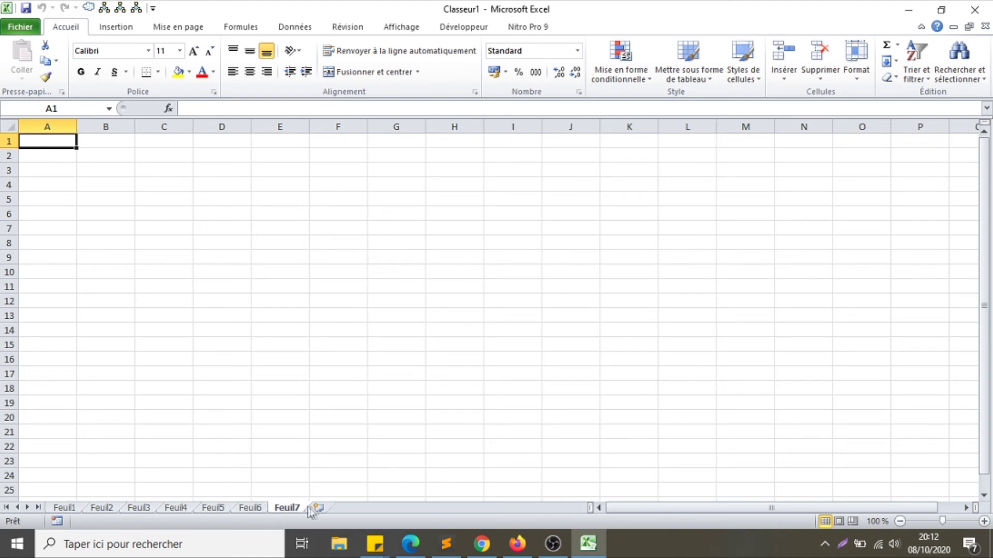
{"action": "left_click", "coordinate": [318, 508]}
{"action": "left_click", "coordinate": [356, 508]}
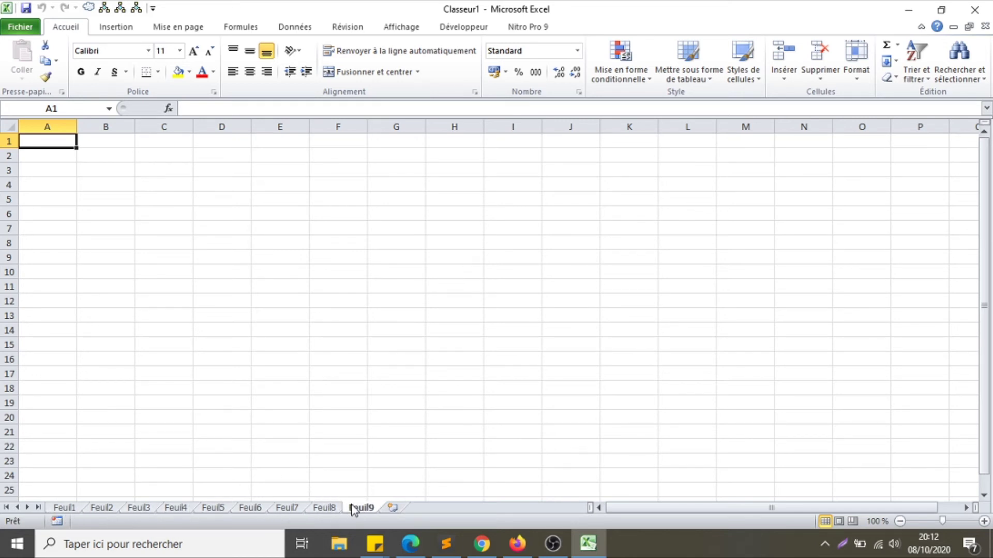
Step: Delete sheets Feuil9 and Feuil8 so Feuil7 is the last sheet
{"action": "right_click", "coordinate": [353, 509]}
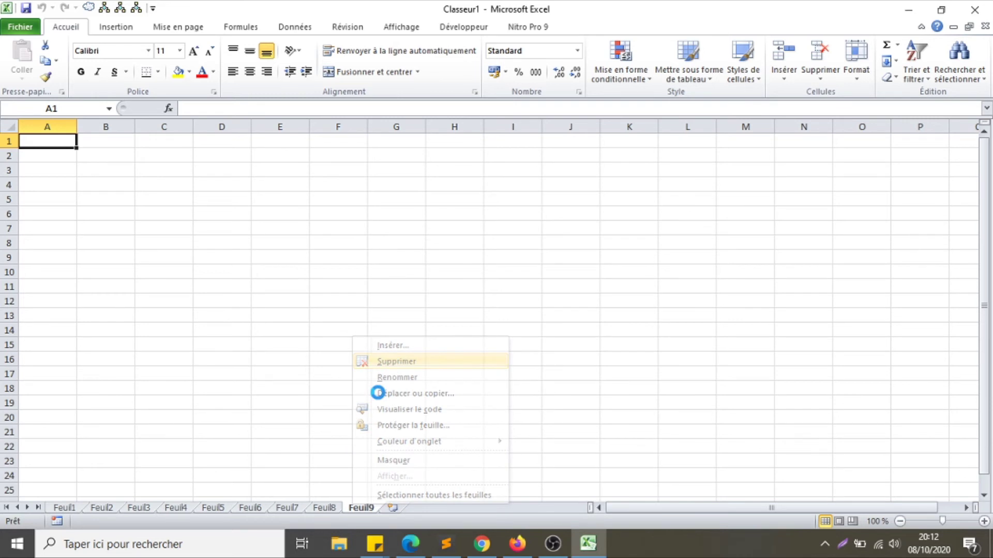
{"action": "right_click", "coordinate": [324, 508]}
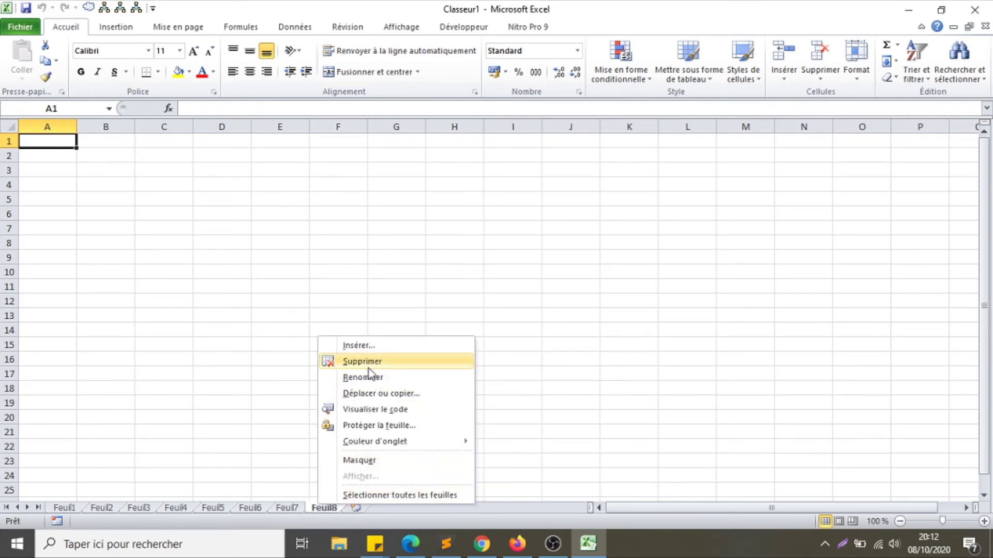
{"action": "left_click", "coordinate": [368, 364]}
{"action": "right_click", "coordinate": [283, 509]}
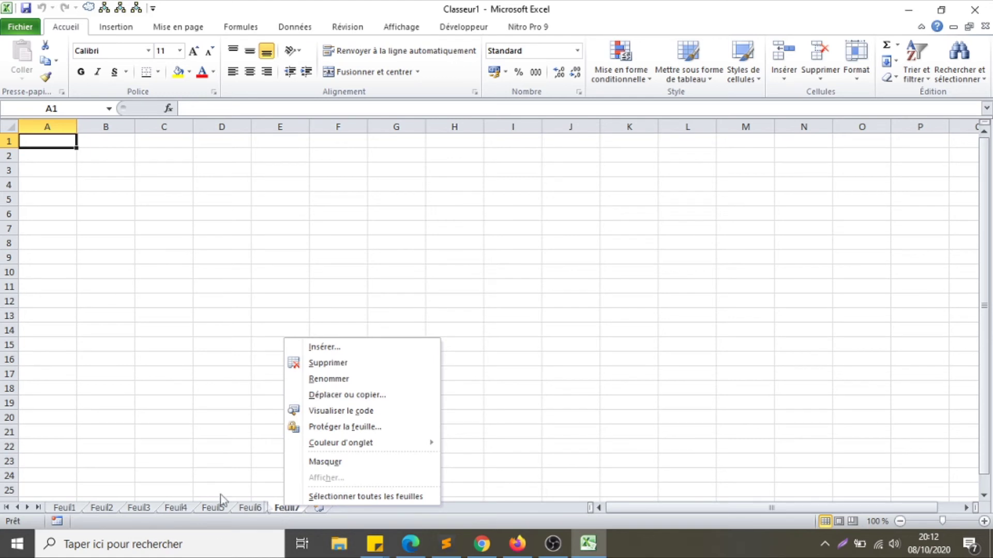
{"action": "left_click", "coordinate": [209, 329]}
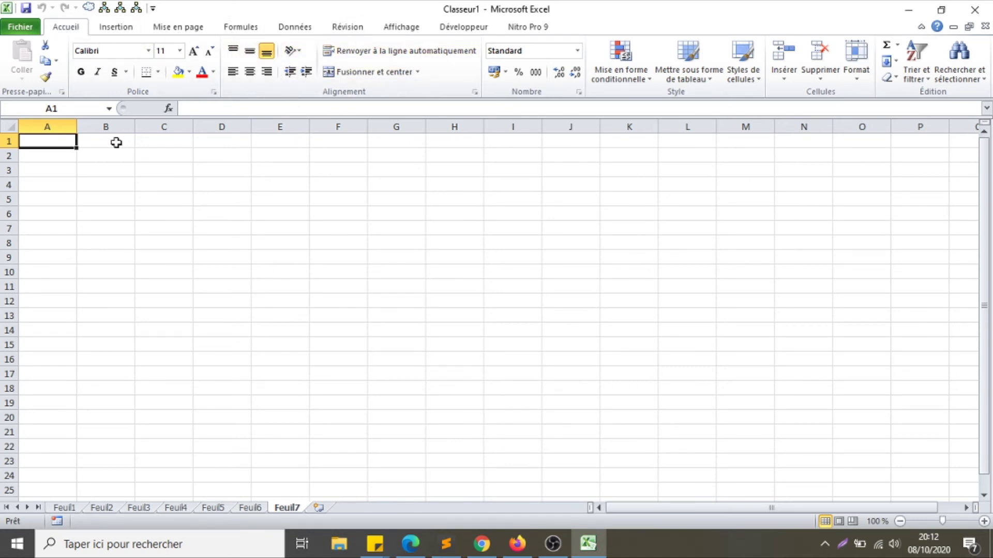
Step: Select the cell block A1:Z36 on the empty Feuil7 sheet
{"action": "left_click", "coordinate": [206, 109]}
{"action": "left_click", "coordinate": [106, 156]}
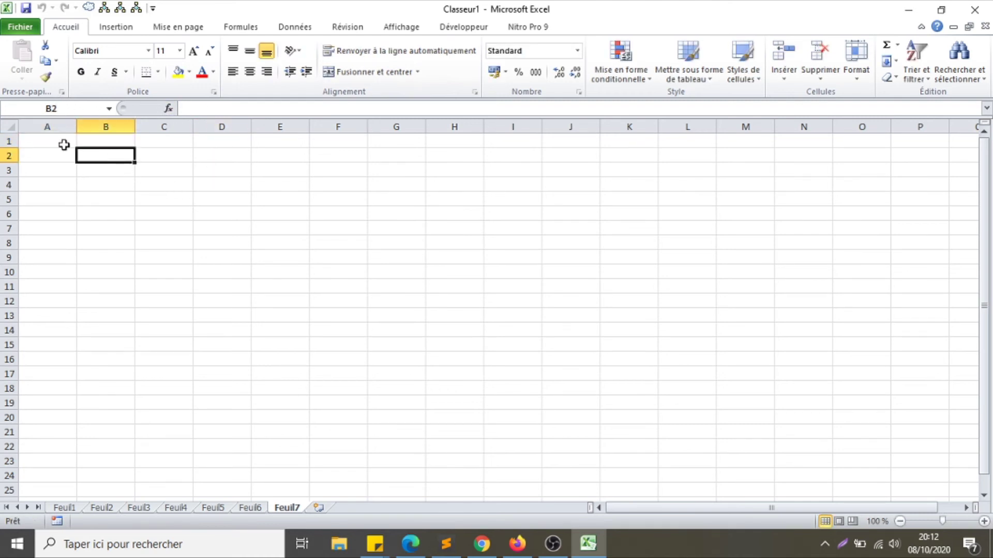
{"action": "left_click_drag", "start_coordinate": [64, 143], "coordinate": [951, 463]}
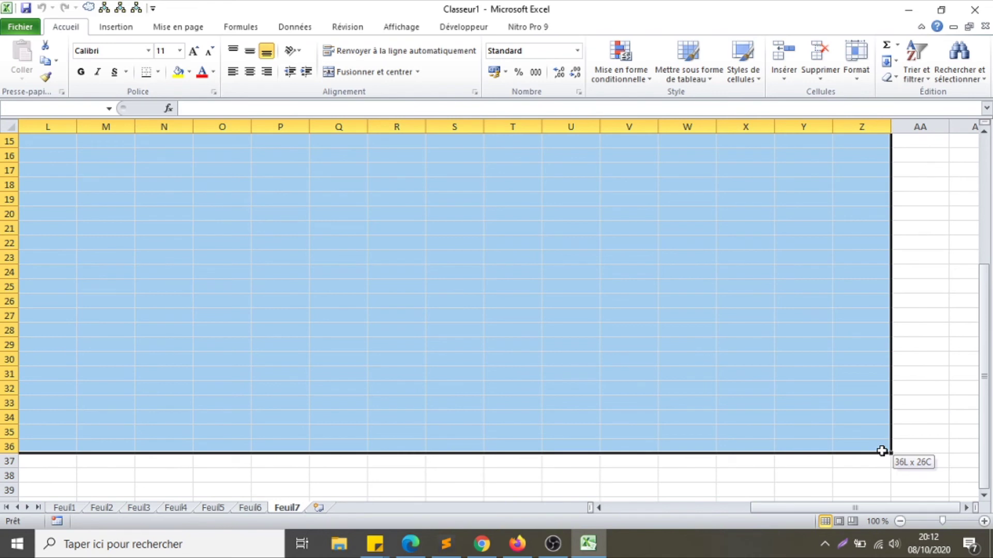
{"action": "left_click_drag", "start_coordinate": [951, 462], "coordinate": [882, 450]}
{"action": "left_click_drag", "start_coordinate": [772, 511], "coordinate": [583, 508]}
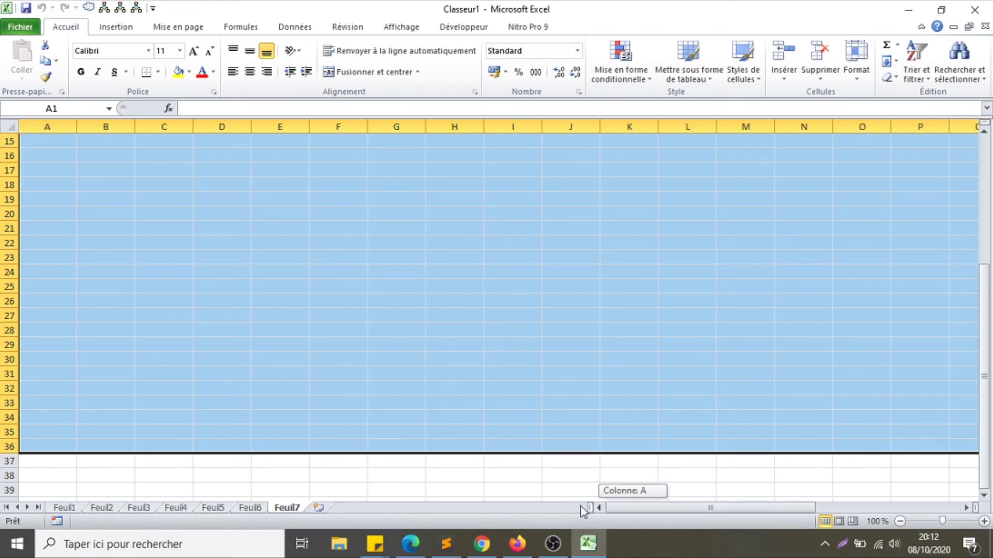
Step: Check sheets Feuil1 to Feuil7, select cells A6 and C7 on Feuil1, then minimise Excel
{"action": "left_click", "coordinate": [74, 509]}
{"action": "left_click", "coordinate": [99, 508]}
{"action": "left_click", "coordinate": [139, 508]}
{"action": "left_click", "coordinate": [176, 508]}
{"action": "left_click", "coordinate": [250, 508]}
{"action": "left_click", "coordinate": [288, 508]}
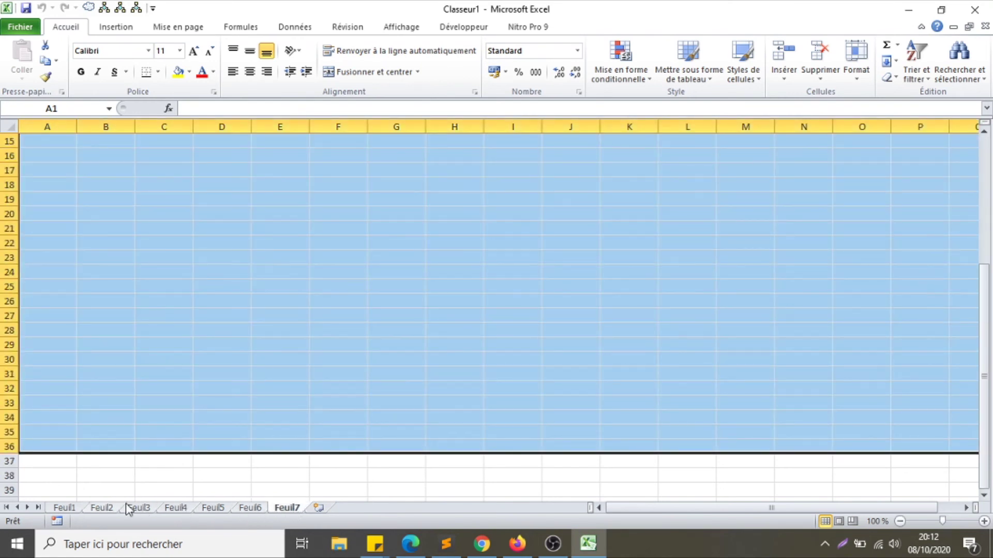
{"action": "left_click", "coordinate": [66, 508]}
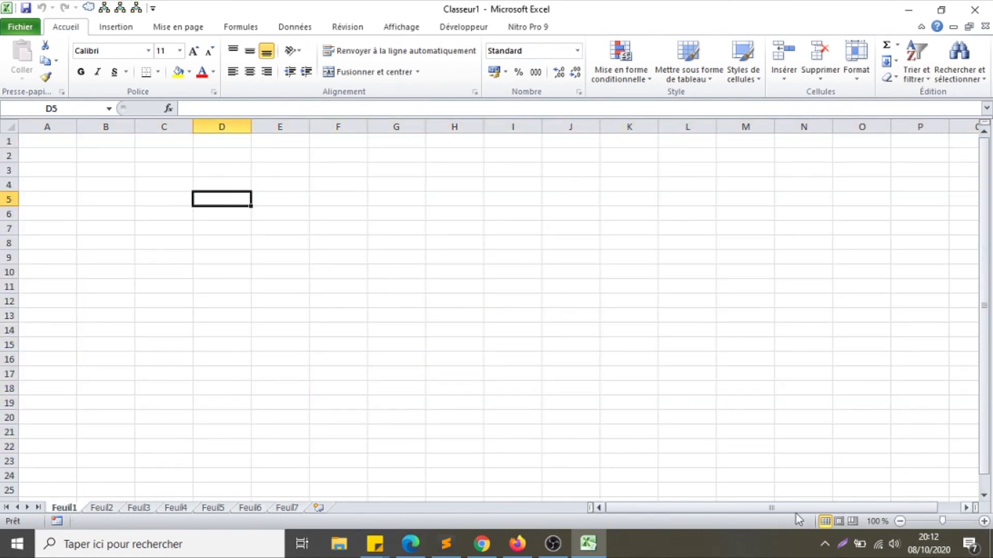
{"action": "left_click", "coordinate": [66, 219]}
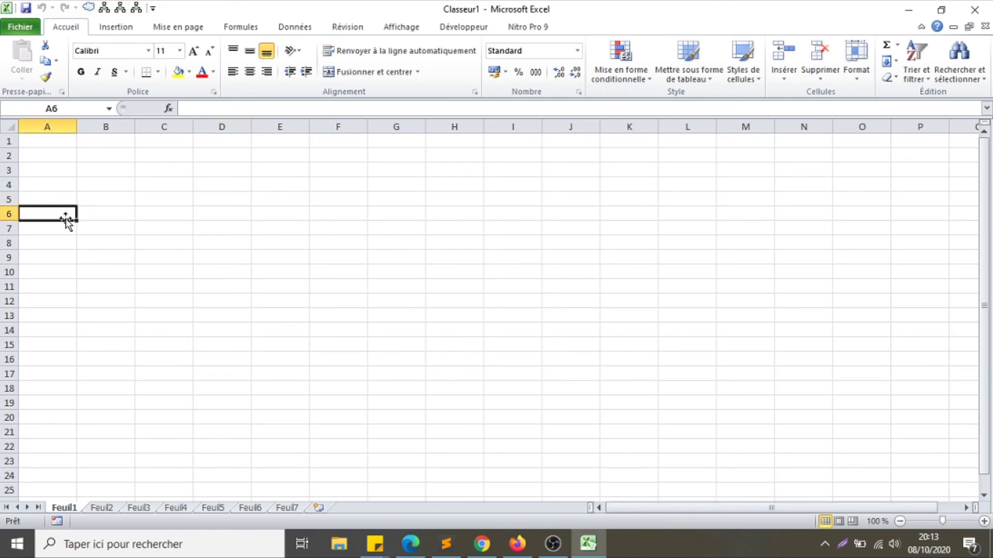
{"action": "left_click", "coordinate": [190, 226]}
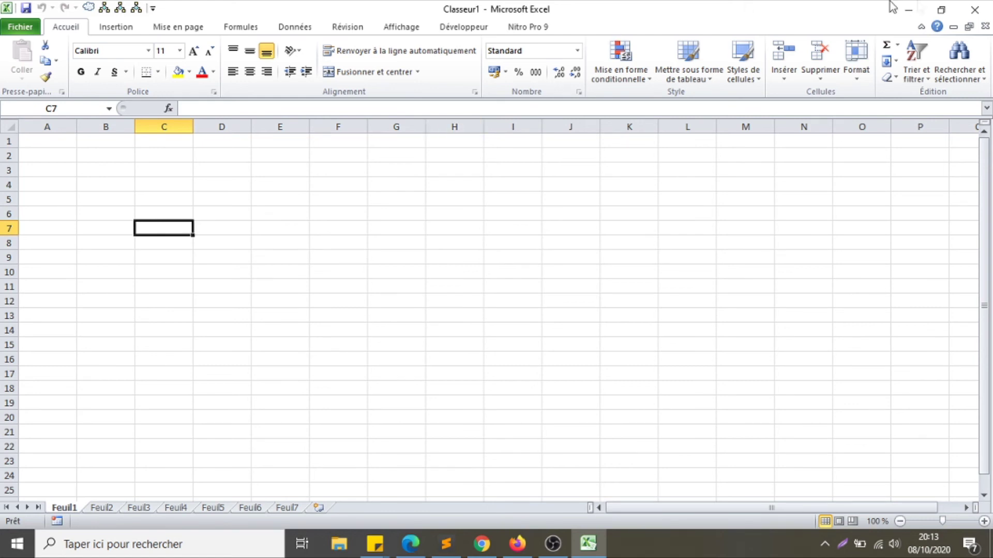
{"action": "left_click", "coordinate": [909, 8]}
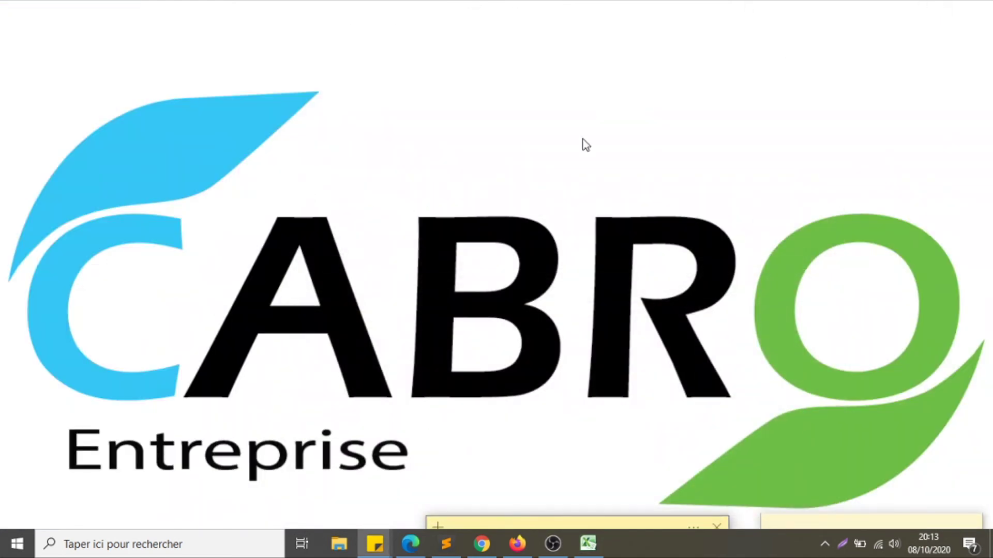